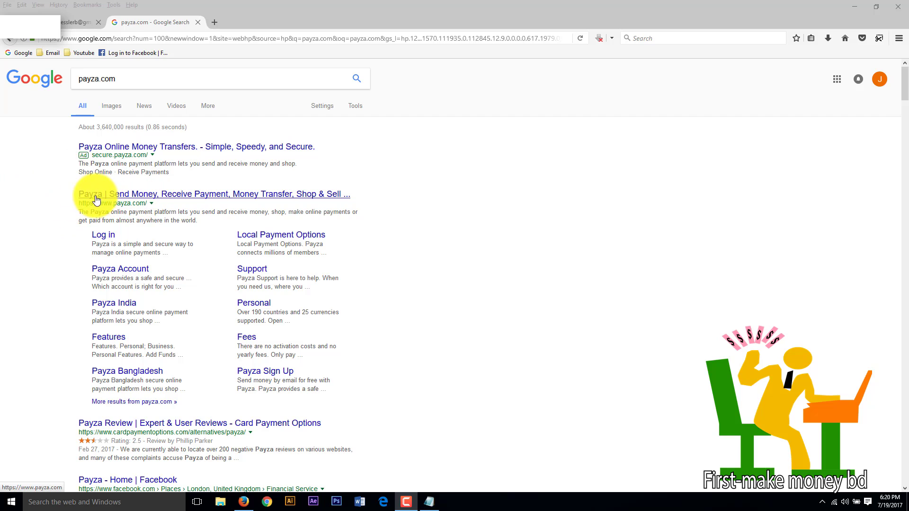
Open the official Payza website in place of the search results and look through its homepage.
click(147, 198)
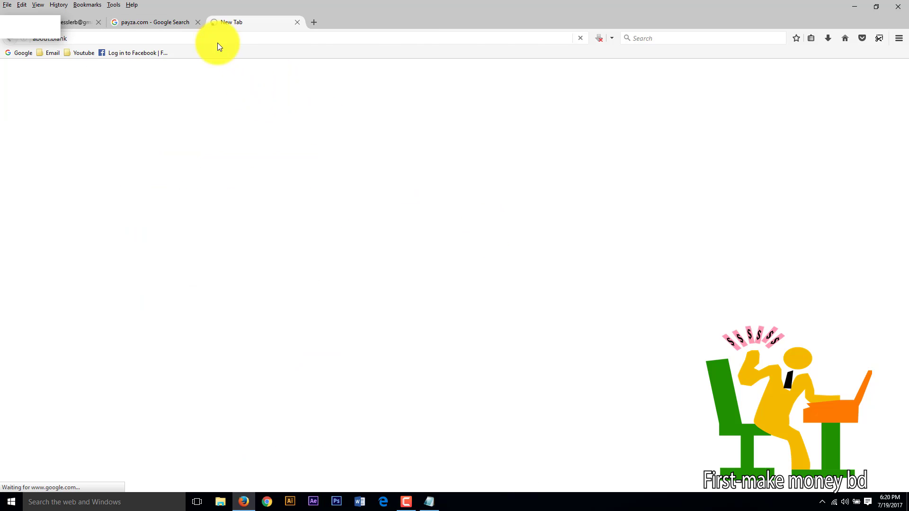
click(198, 22)
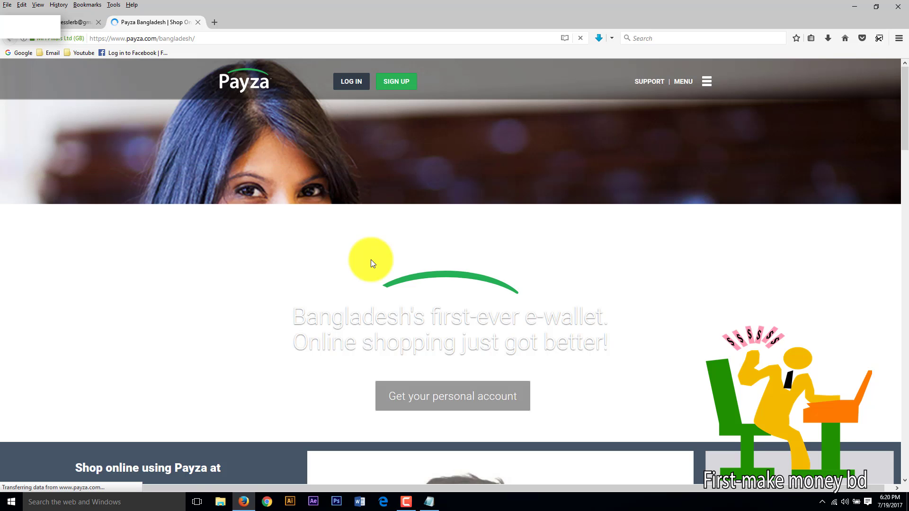
scroll(371, 258, down, 15)
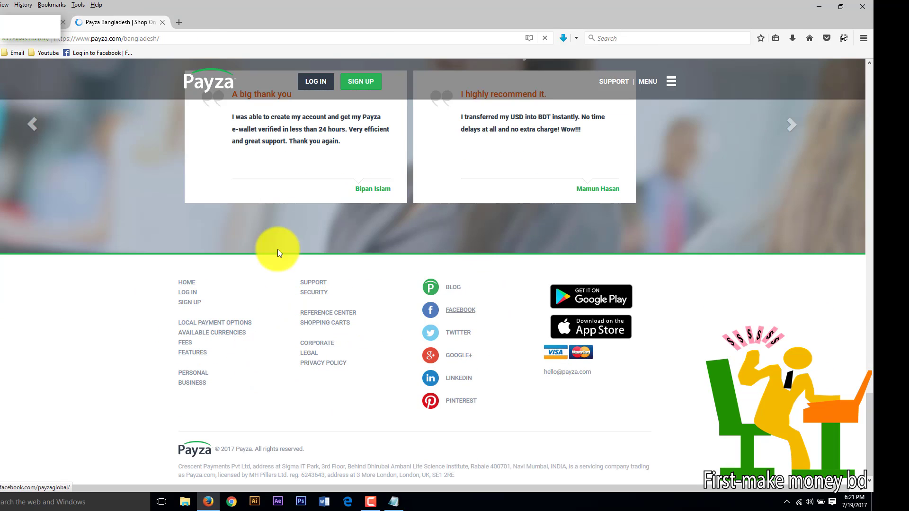
scroll(277, 249, up, 15)
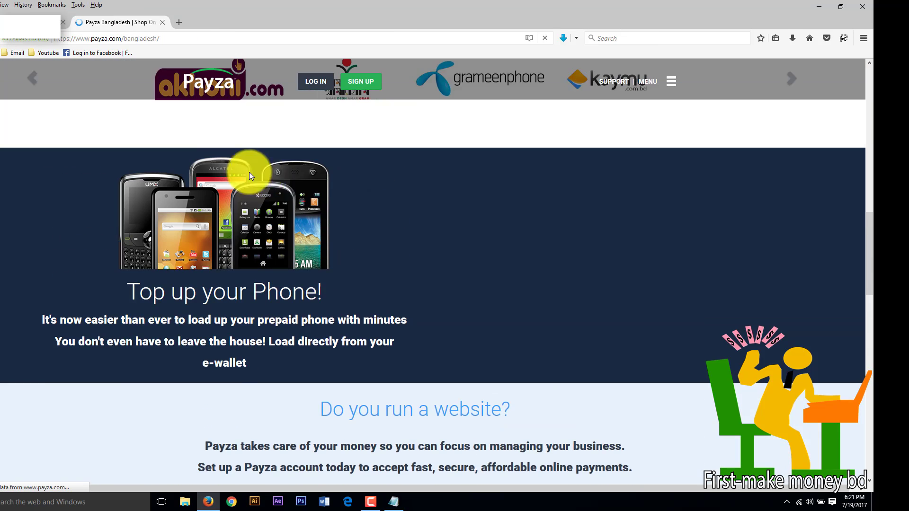
scroll(250, 176, up, 5)
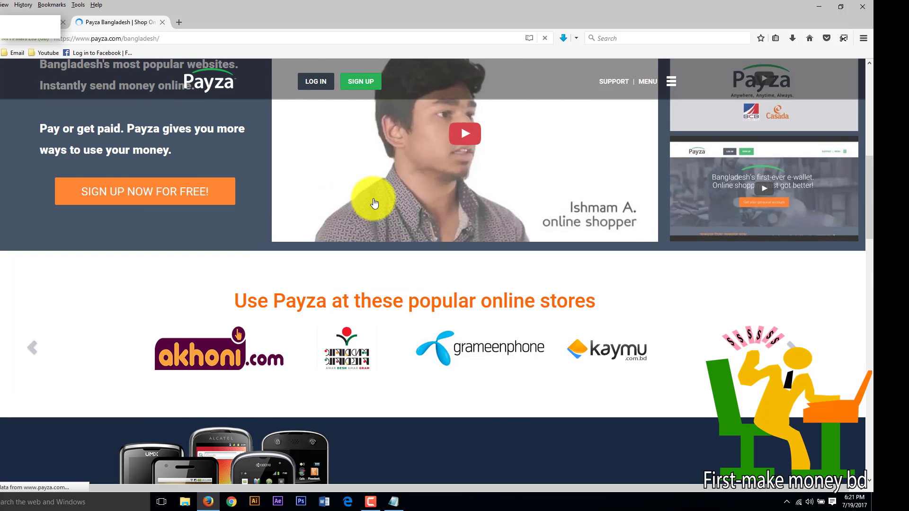
scroll(374, 204, up, 2)
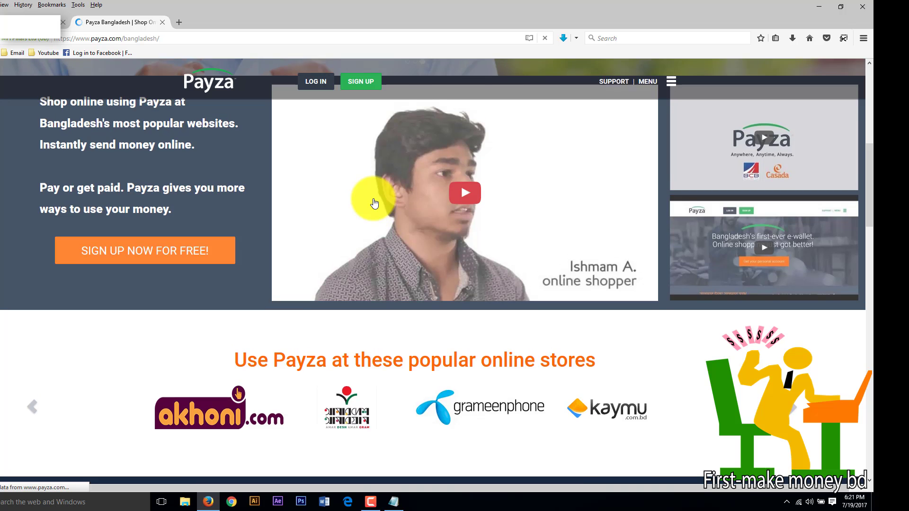
scroll(374, 203, up, 7)
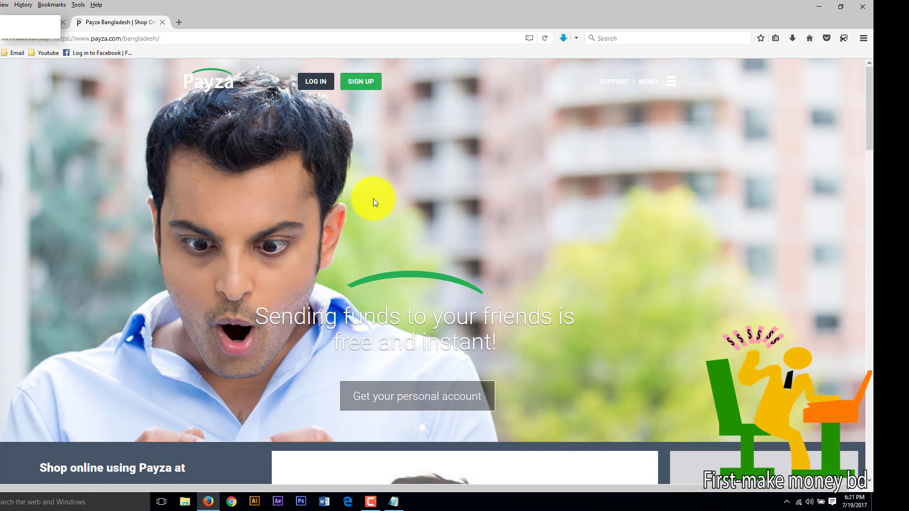
scroll(373, 202, down, 1)
scroll(384, 152, up, 1)
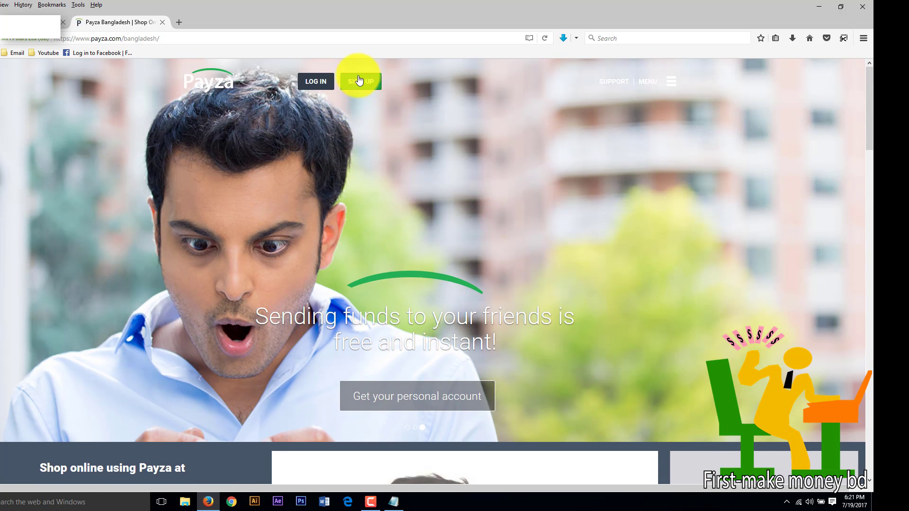
Start signing up for a Payza Personal account with Bangladesh as the country and Mr. as the salutation.
click(361, 82)
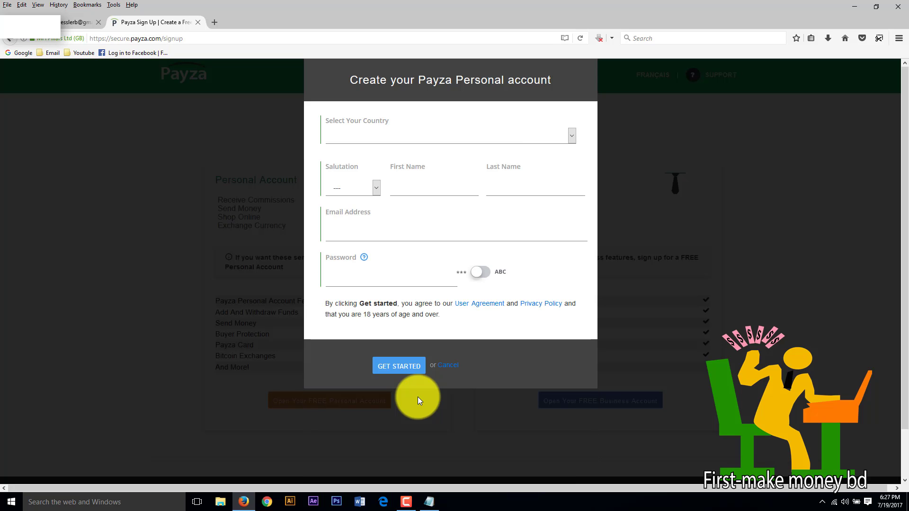
click(430, 140)
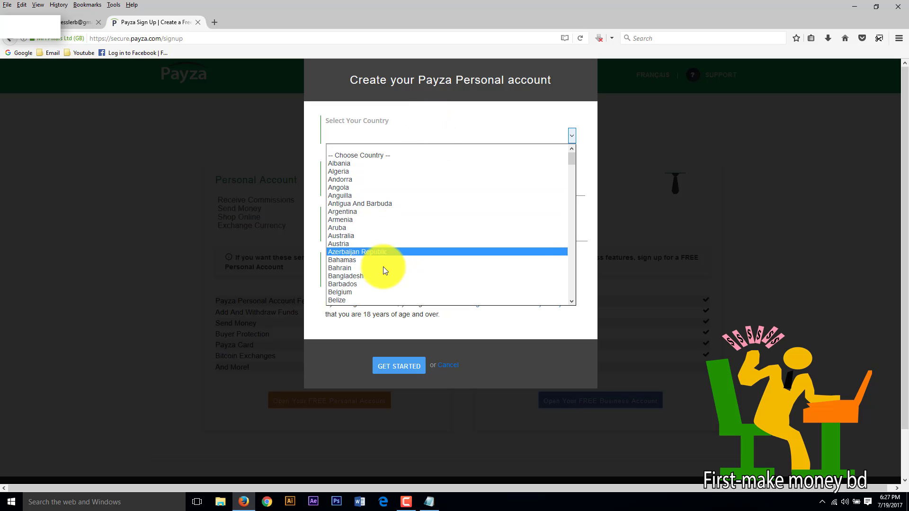
click(375, 276)
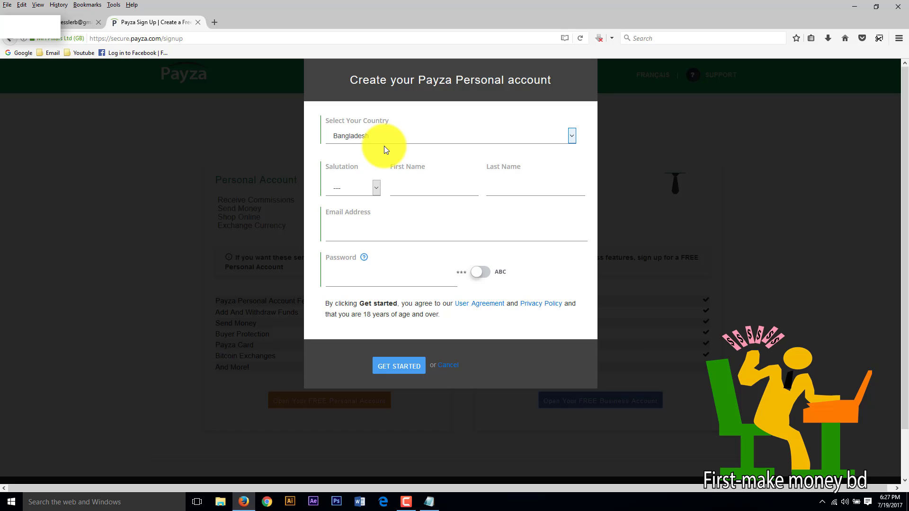
click(372, 184)
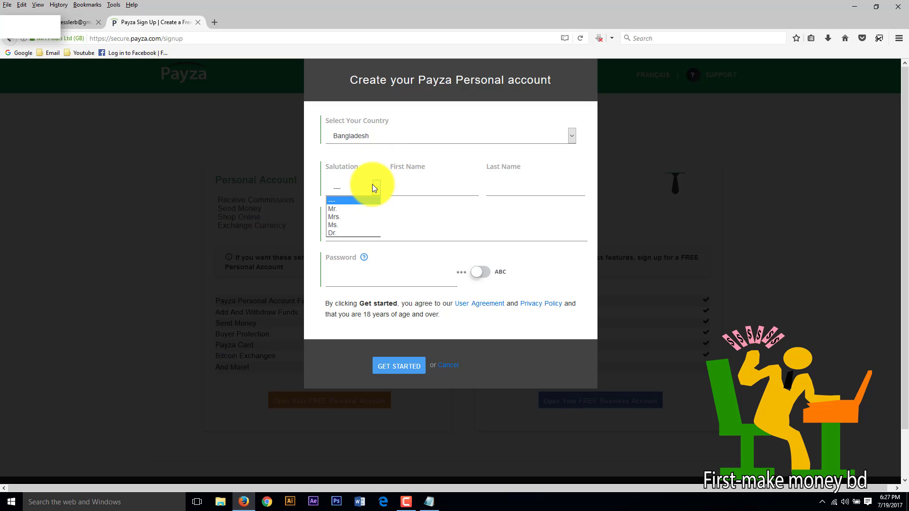
click(343, 210)
Enter the account holder's first and last name, removing the stray first letter from the last name.
click(418, 190)
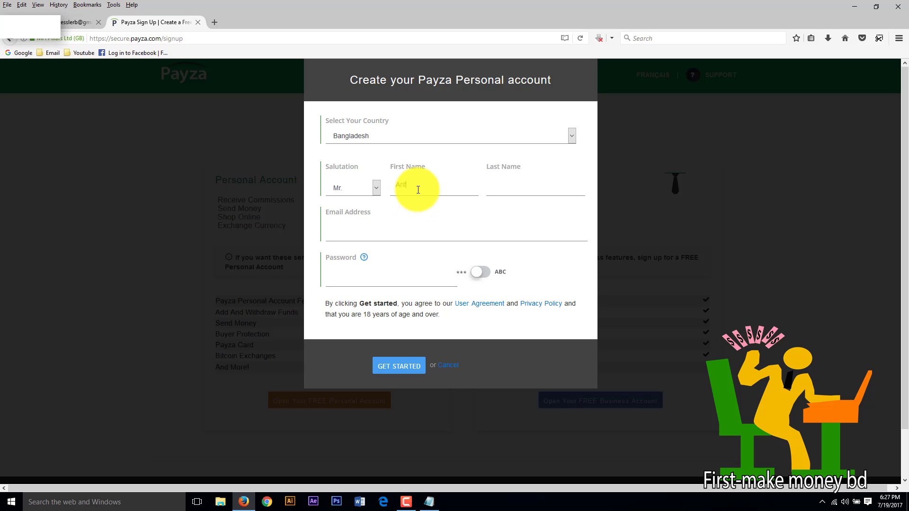
click(534, 187)
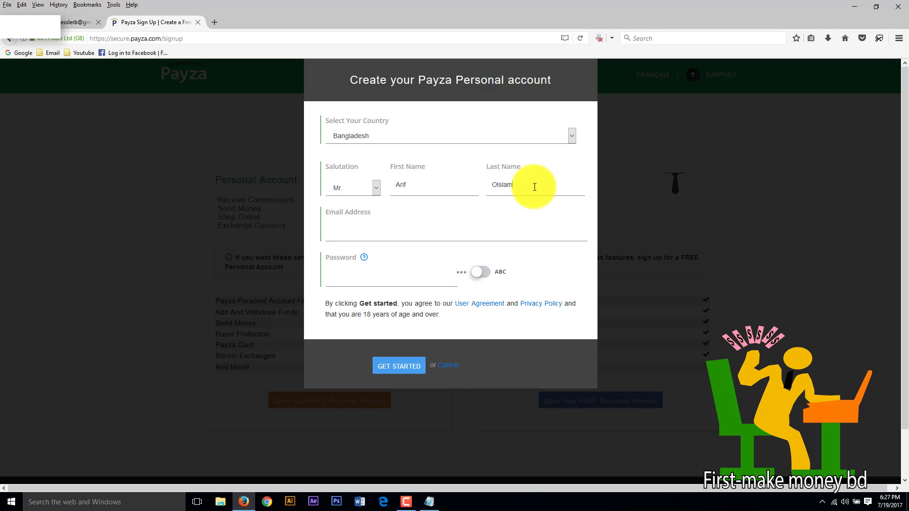
drag(487, 189, 494, 191)
key(BackSpace)
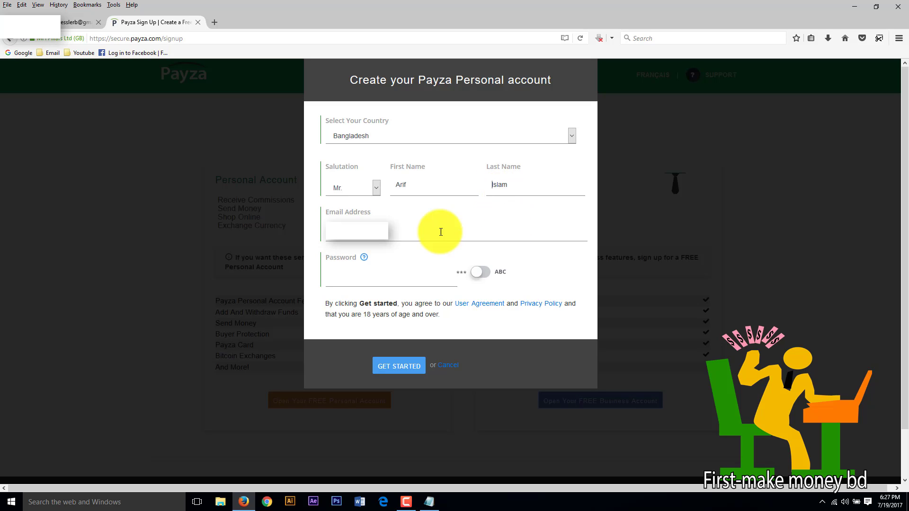
Fill in the account holder's email address and the account password, and submit the sign-up form.
click(406, 230)
key(ctrl+v)
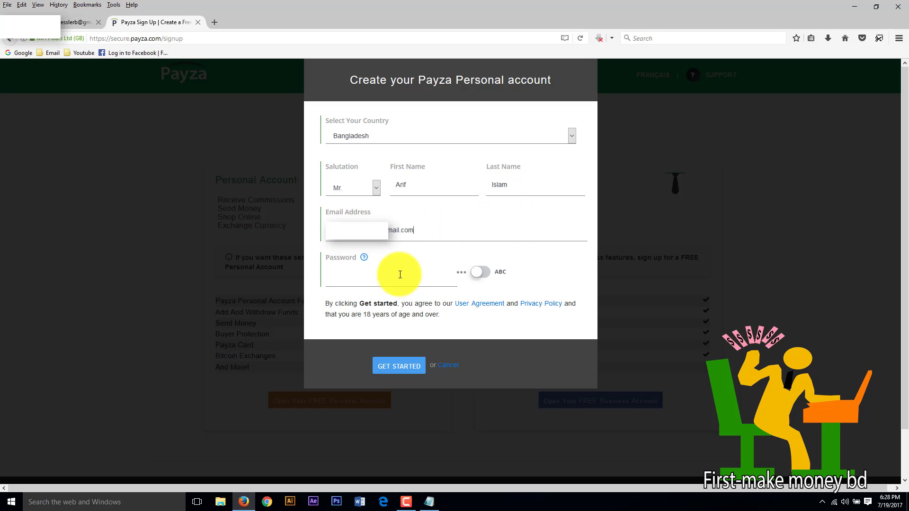
click(379, 283)
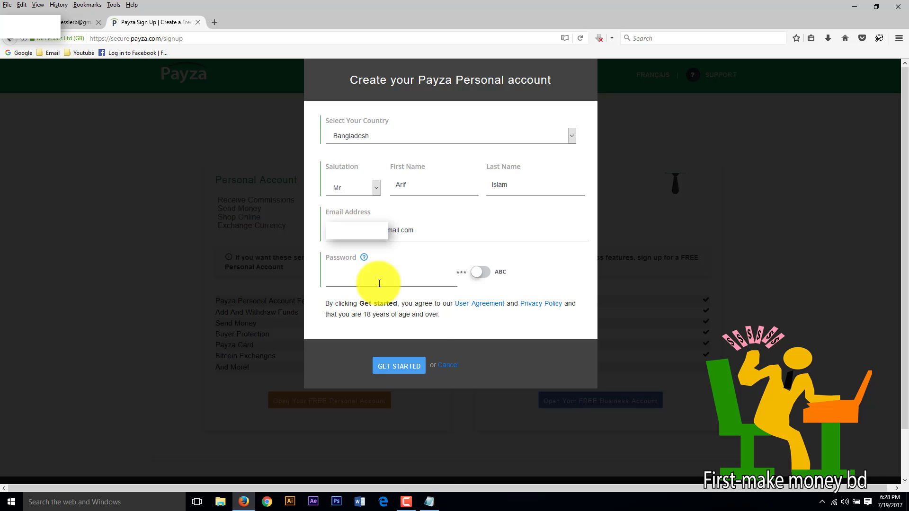
right_click(372, 280)
click(408, 320)
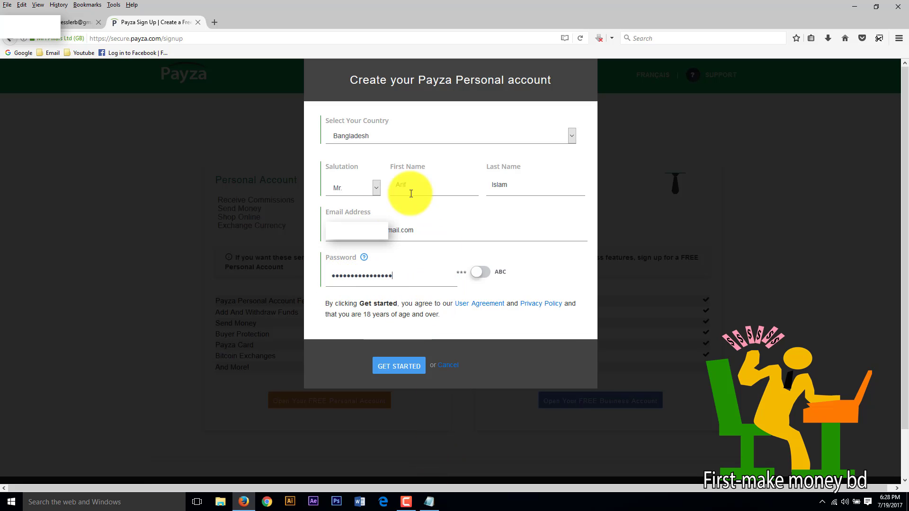
click(407, 371)
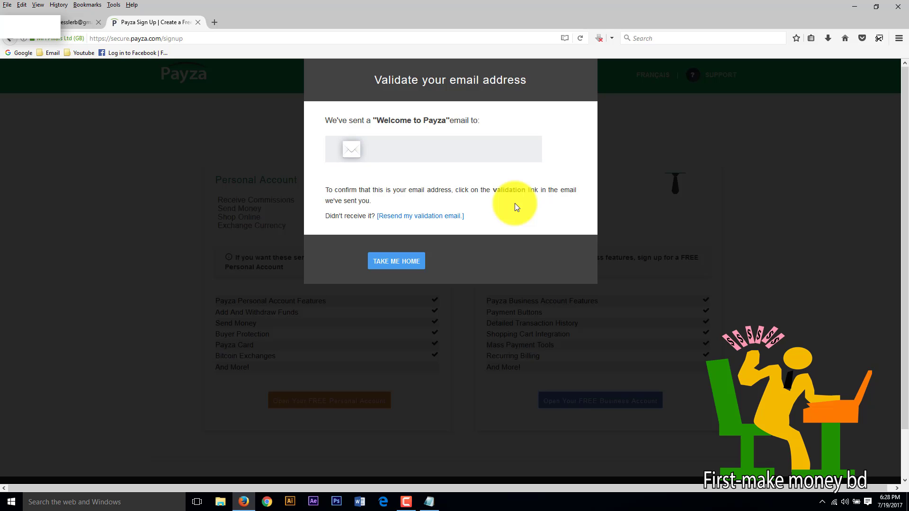
Open the Payza validation email in Gmail, dismissing the calendar tip, and follow its validation link.
click(78, 22)
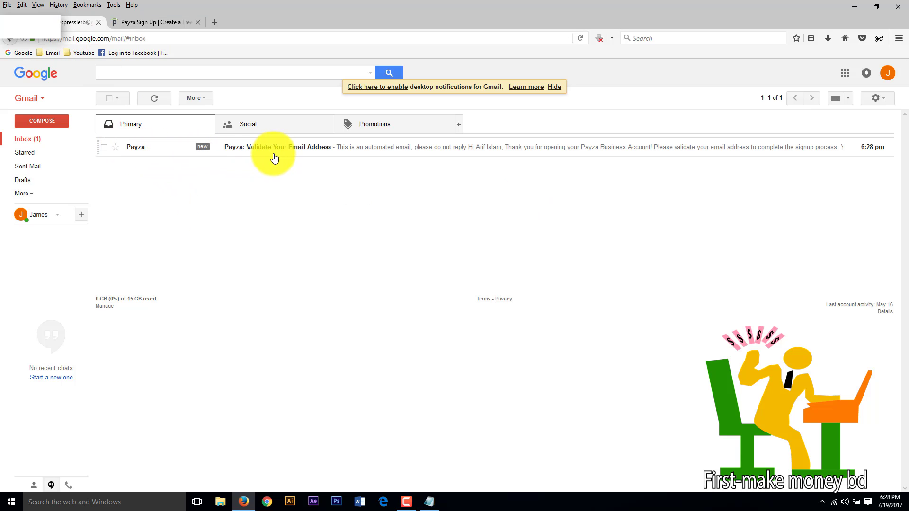
click(308, 151)
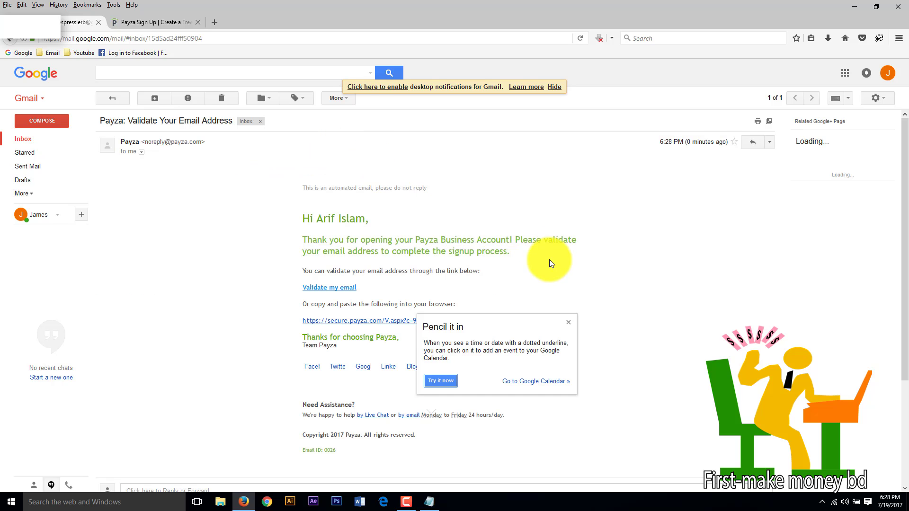
click(568, 322)
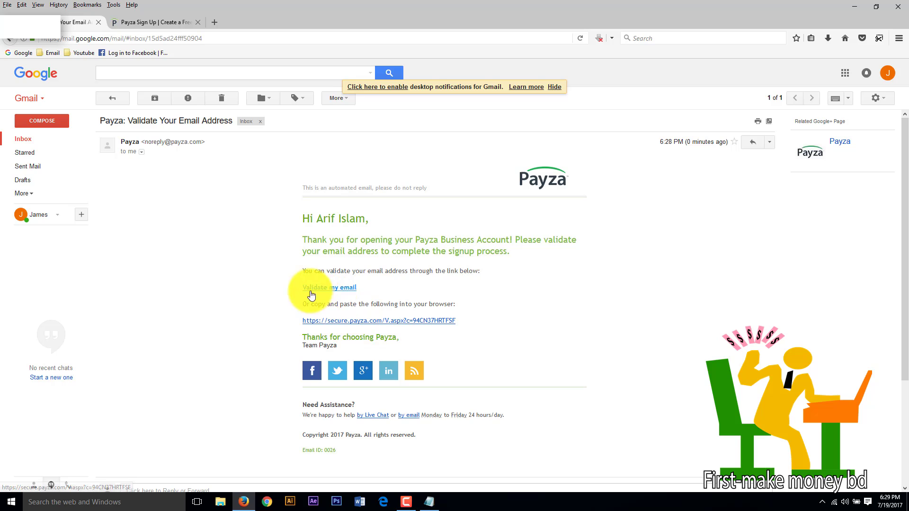
click(393, 324)
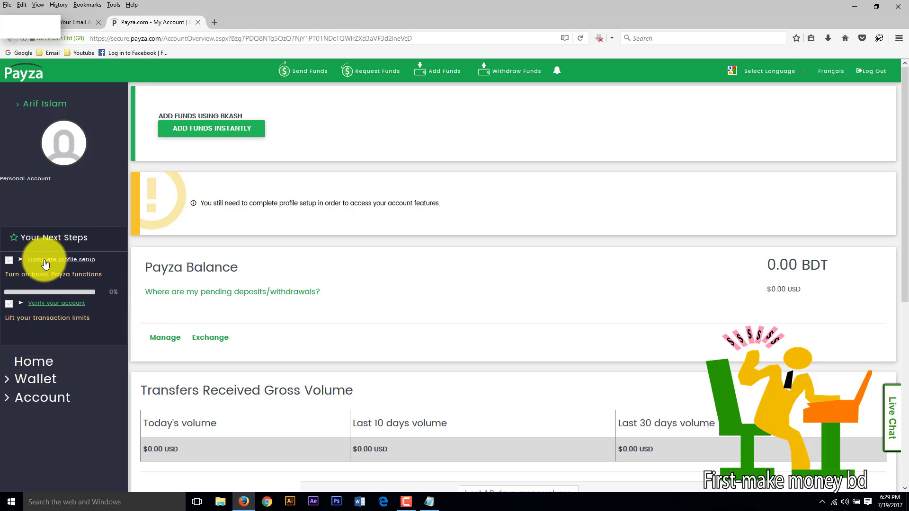
Begin the Complete profile setup process from the Payza account overview.
click(72, 264)
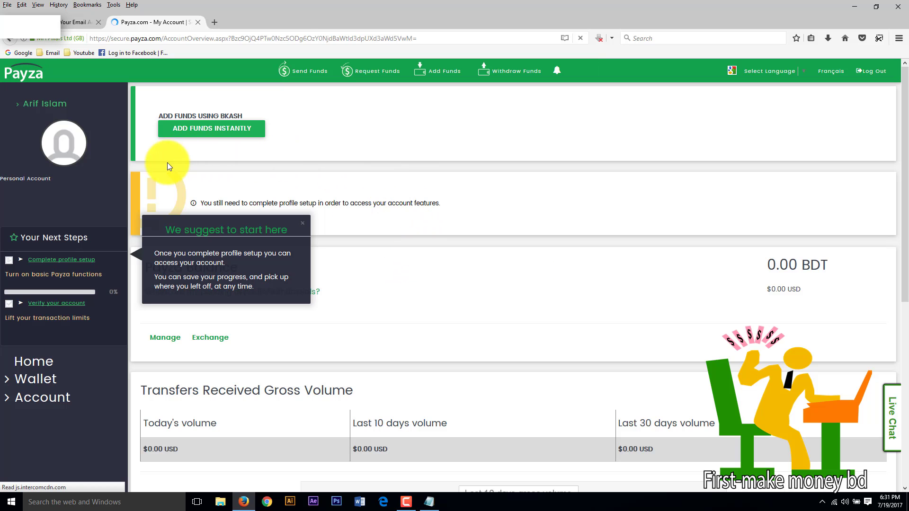
click(74, 266)
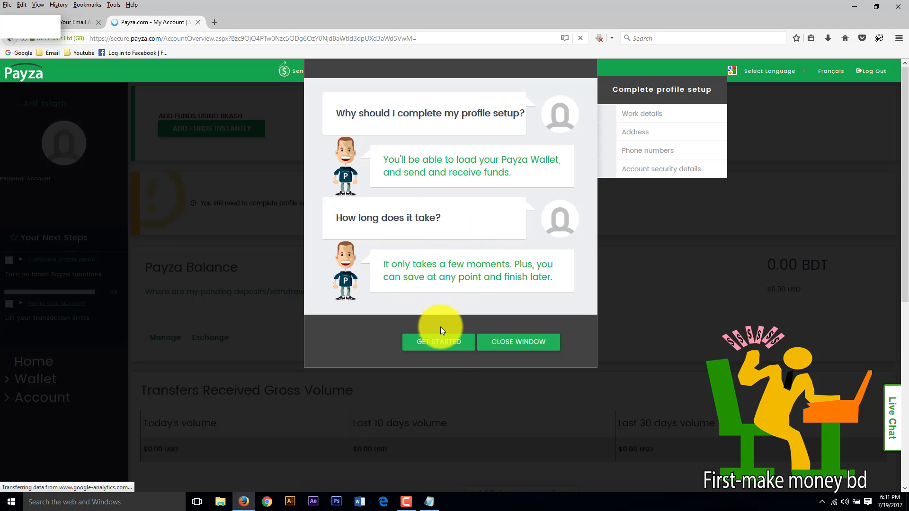
click(427, 353)
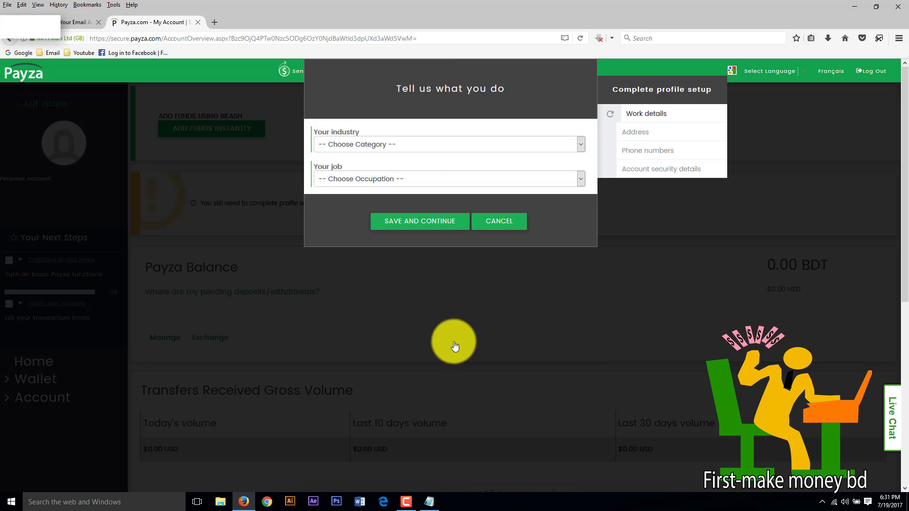
Set the industry to Agricultural and the job to Agricultural Manager, and save the work details.
click(388, 145)
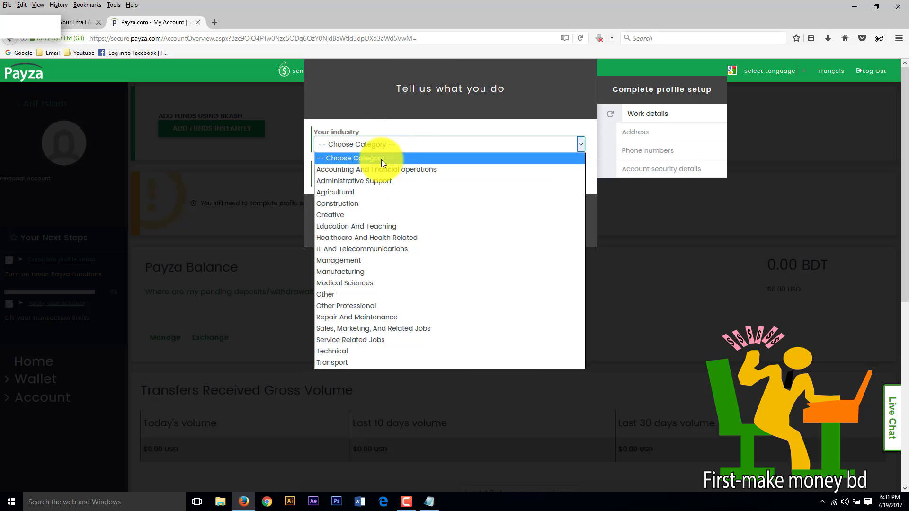
click(356, 194)
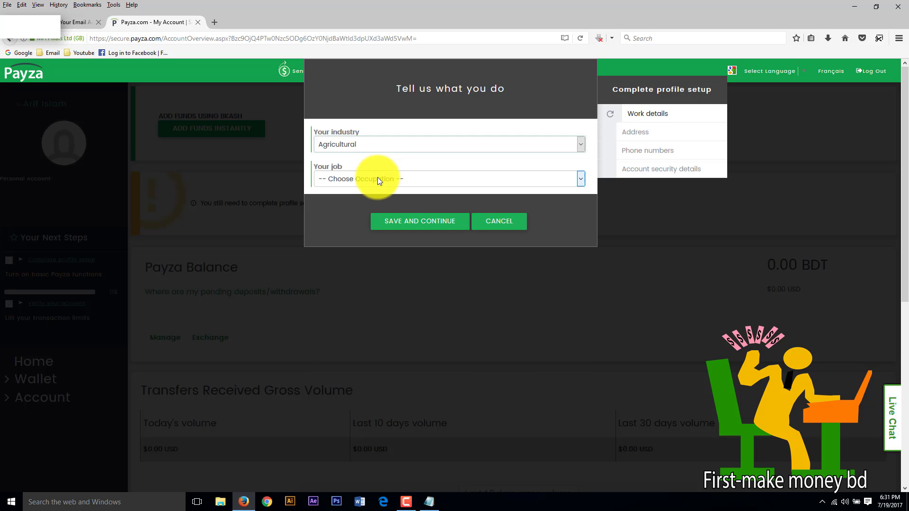
click(377, 179)
click(341, 207)
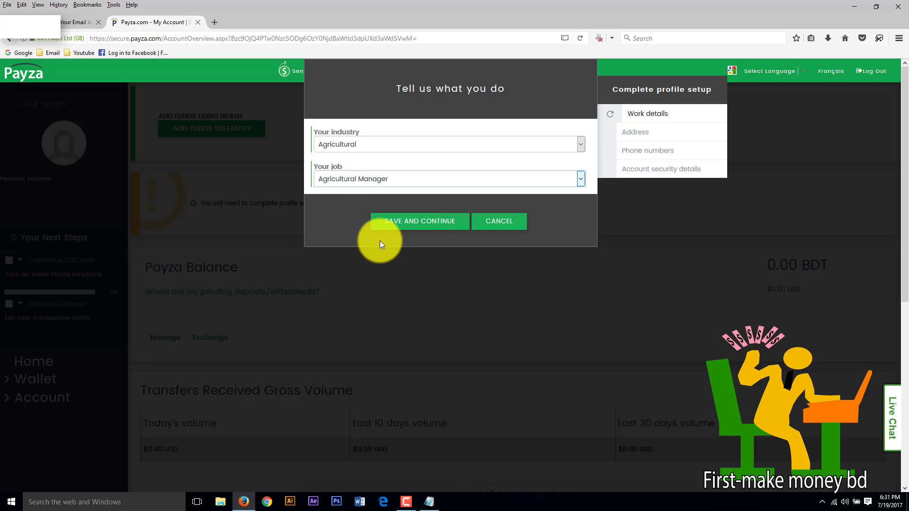
click(407, 224)
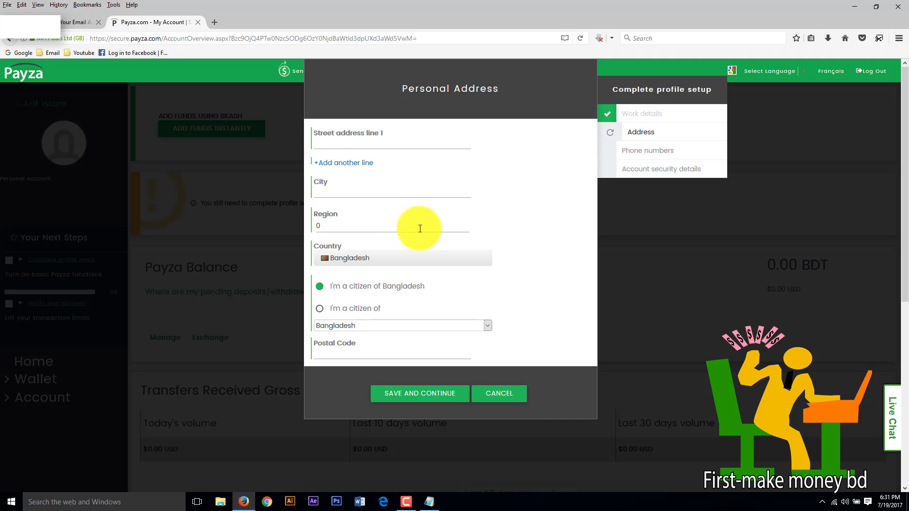
Fill in the personal street address, city, region and postal code, and save the address.
click(349, 142)
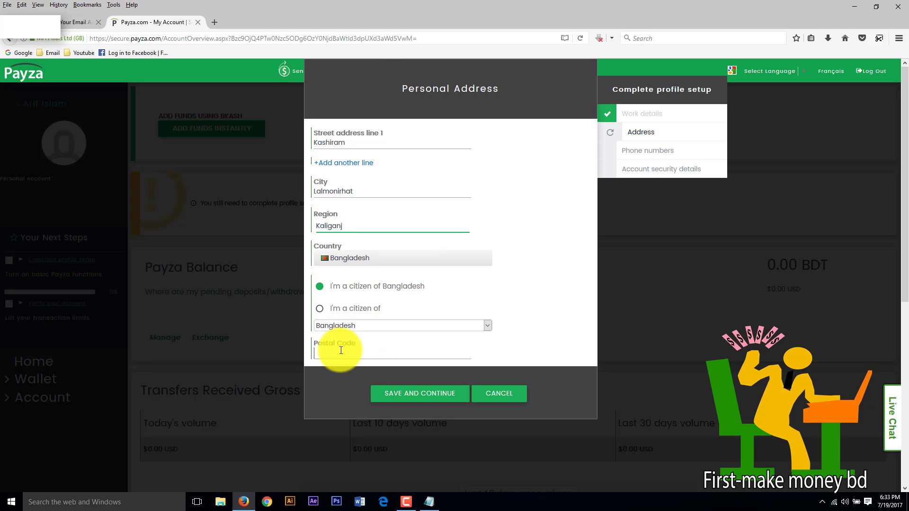
click(342, 348)
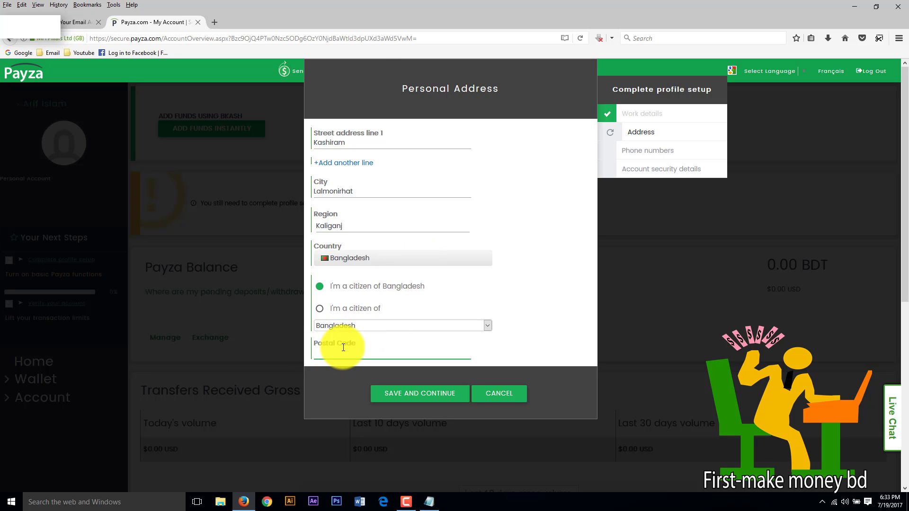
text(5520)
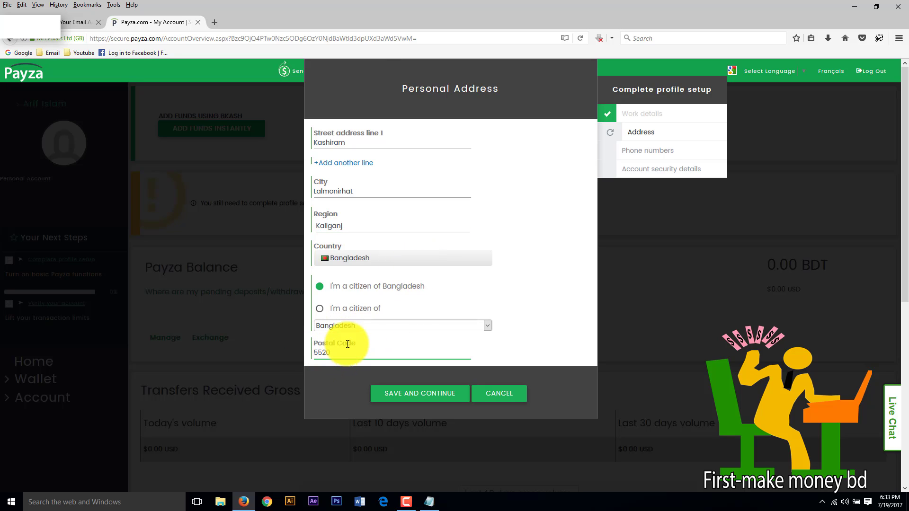
click(431, 398)
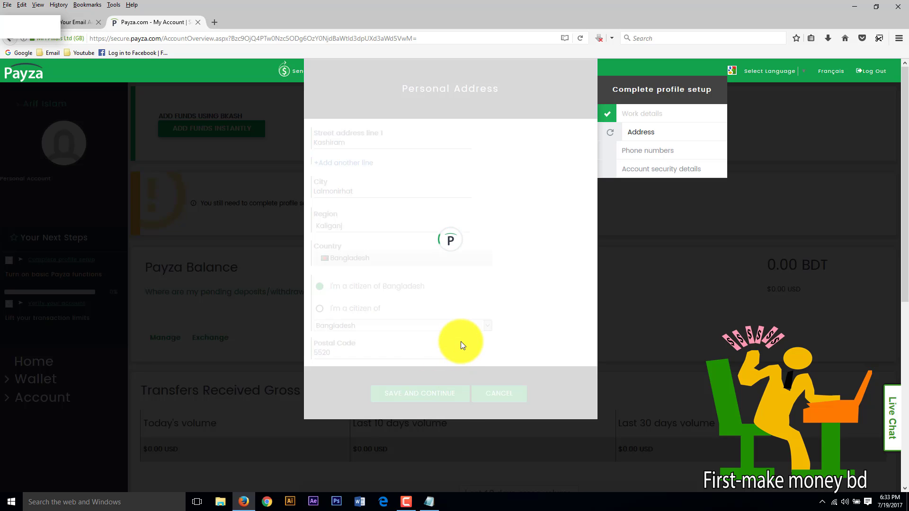
Check the phone type and the phone number field in the profile's contact details.
click(344, 194)
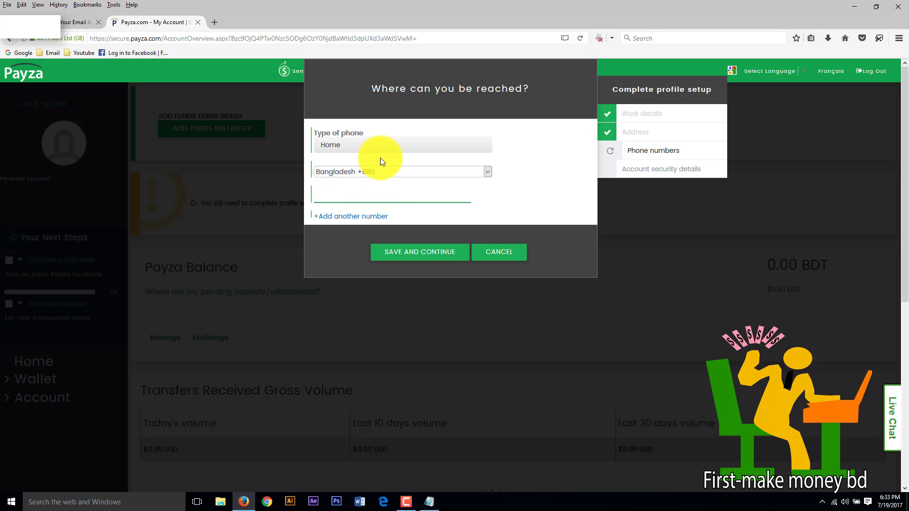
click(383, 143)
click(358, 194)
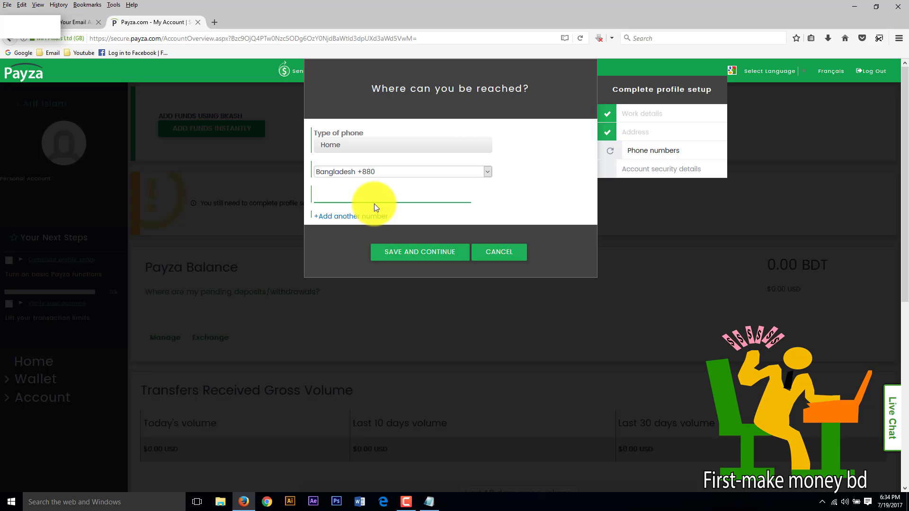
View the account settings options listed under the account holder's name, and close the list.
click(17, 108)
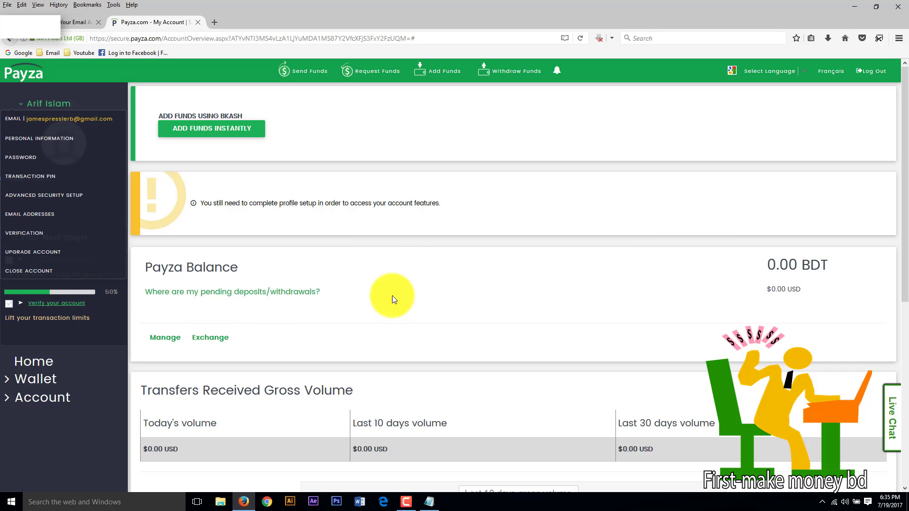
click(413, 296)
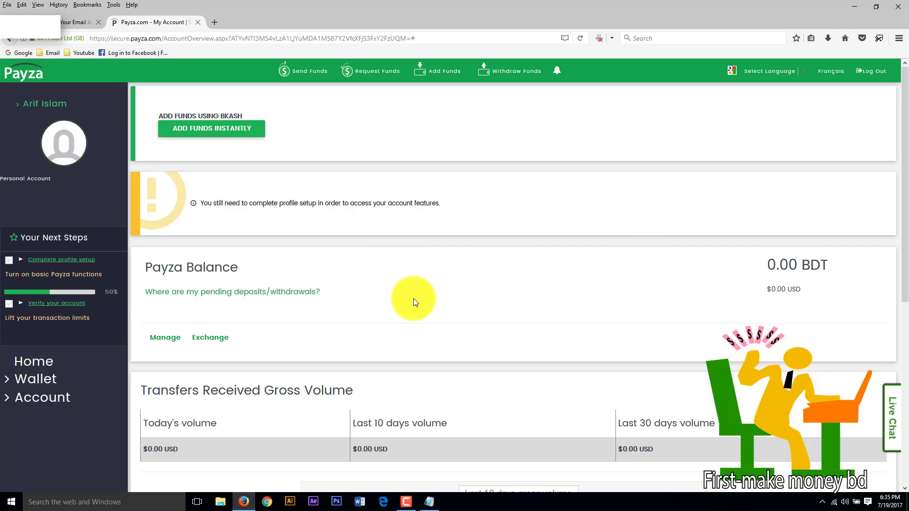